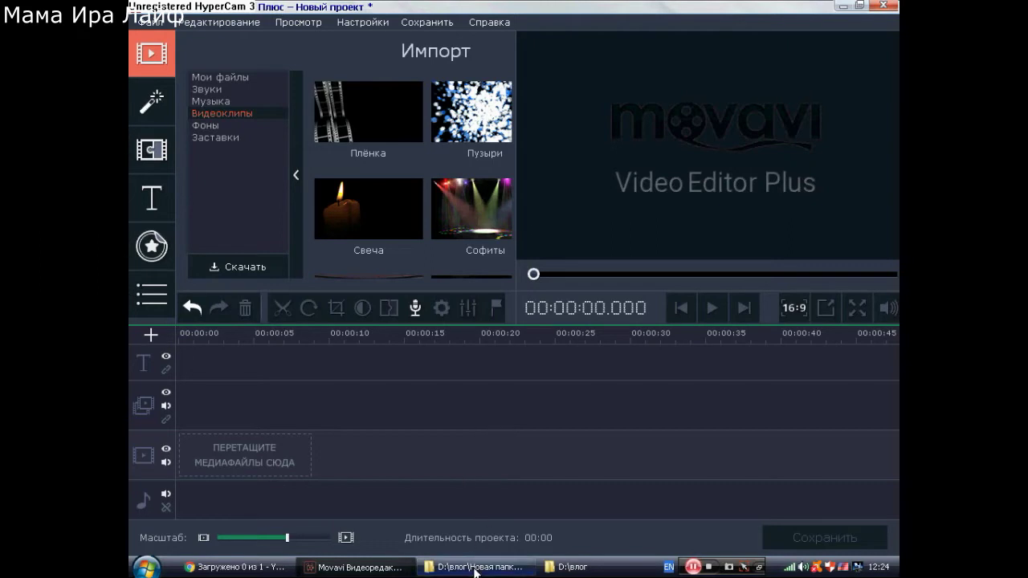
# - Add Шаурма.mp4 from the folder D:\влог\Новая папка (3) to the start of the main video track
pyautogui.click(572, 567)
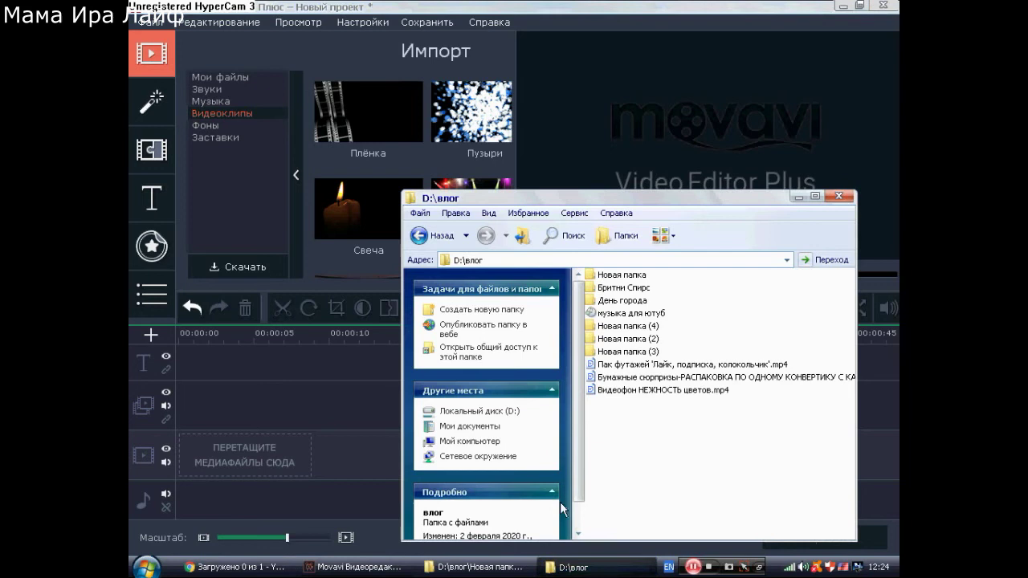
pyautogui.click(476, 567)
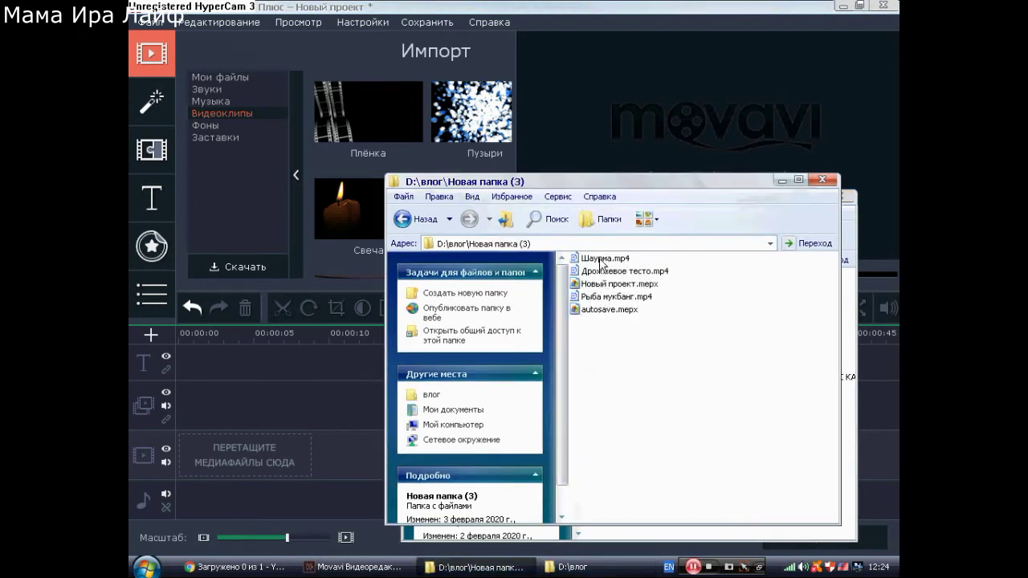
pyautogui.moveTo(600, 258); pyautogui.dragTo(262, 442)
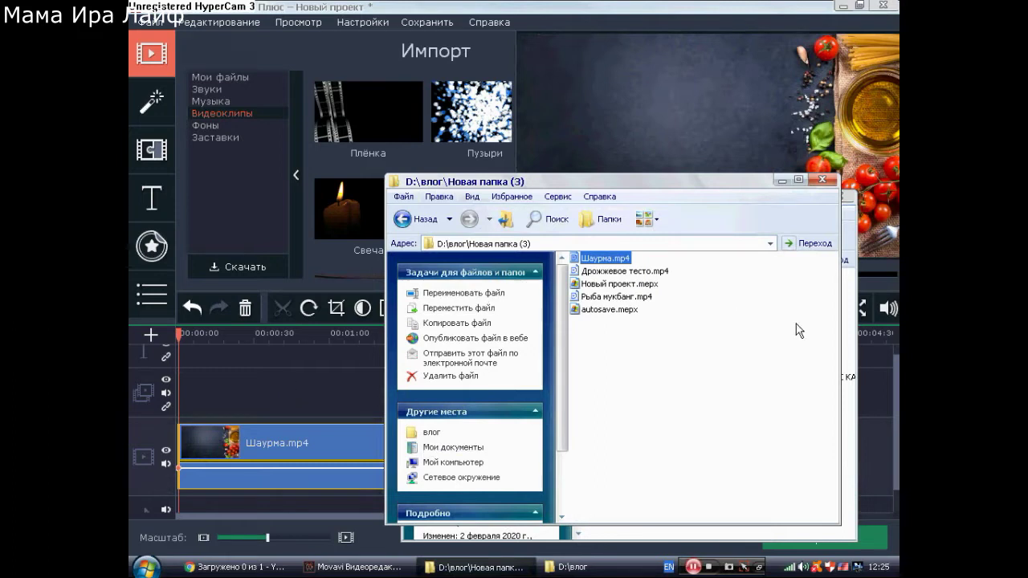
pyautogui.click(849, 234)
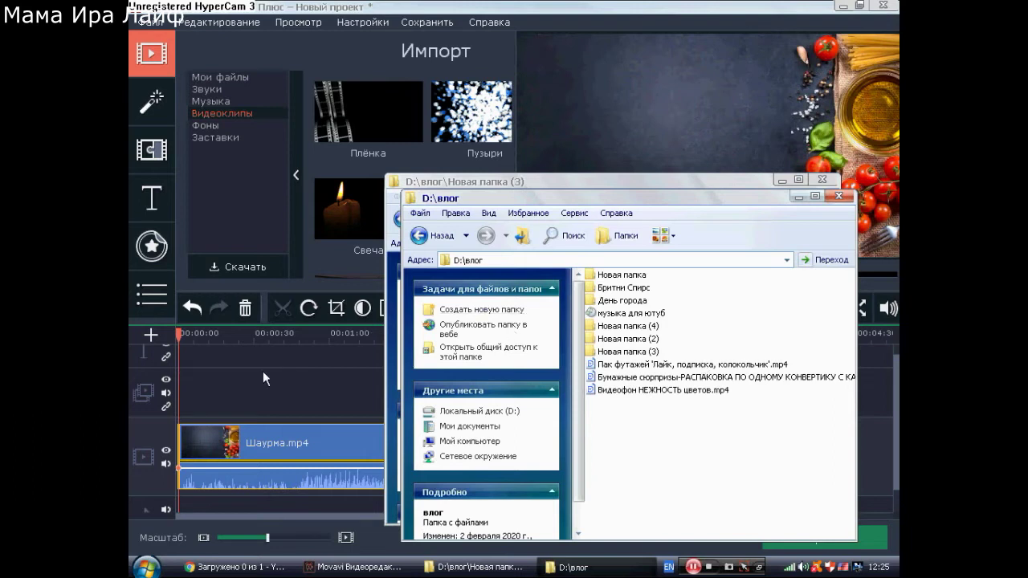
pyautogui.click(664, 367)
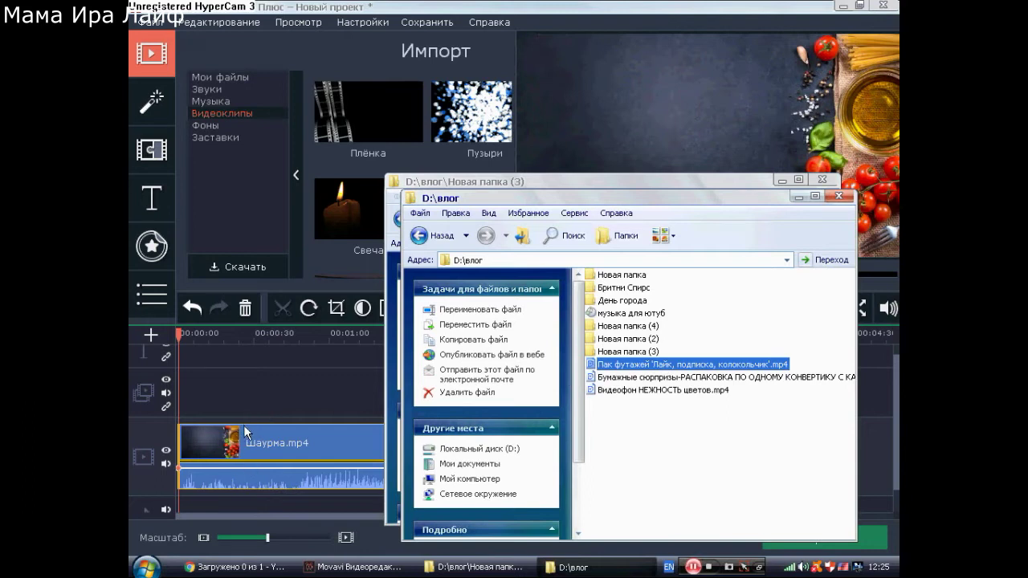
pyautogui.click(151, 337)
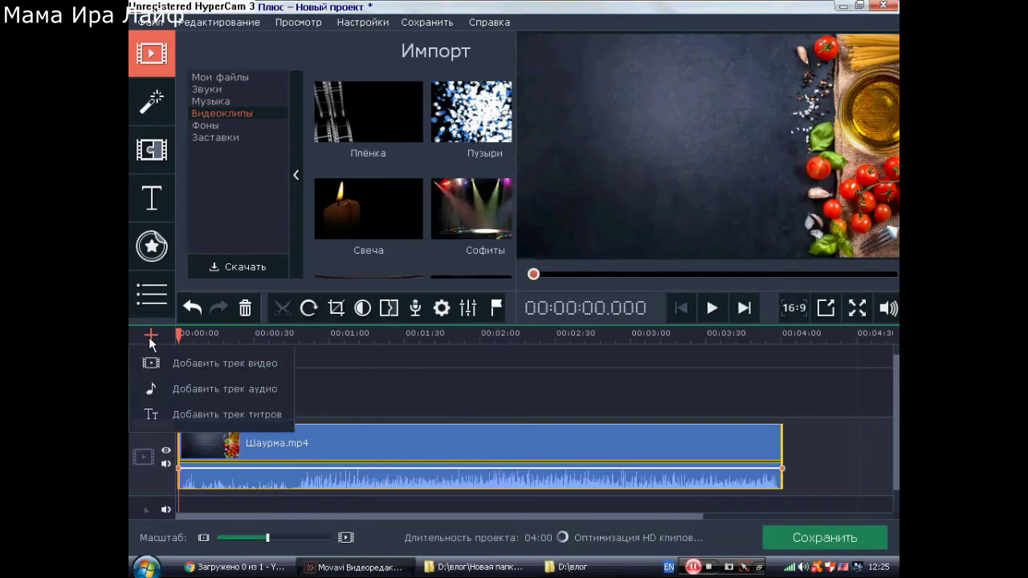
pyautogui.click(213, 363)
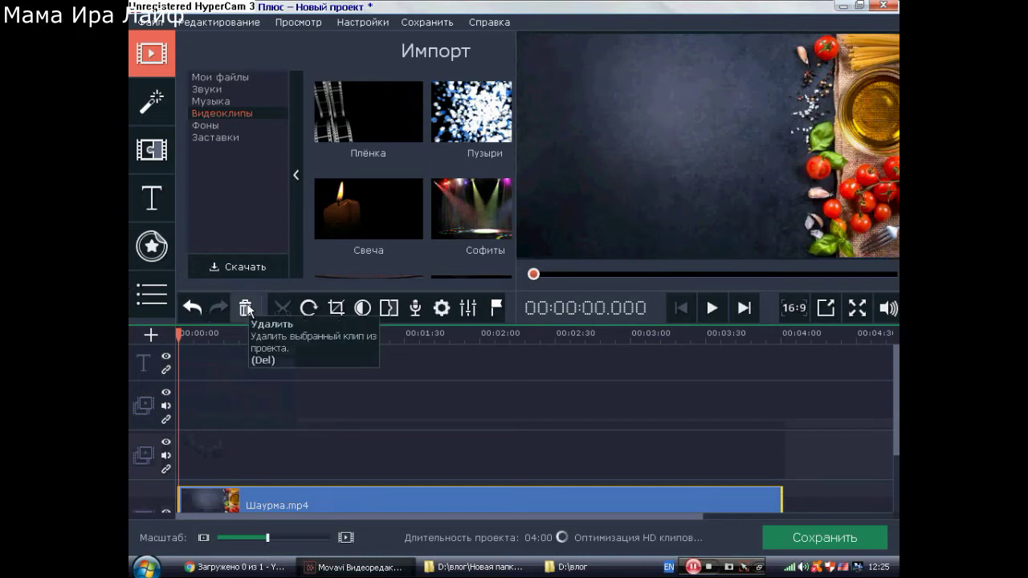
pyautogui.click(192, 308)
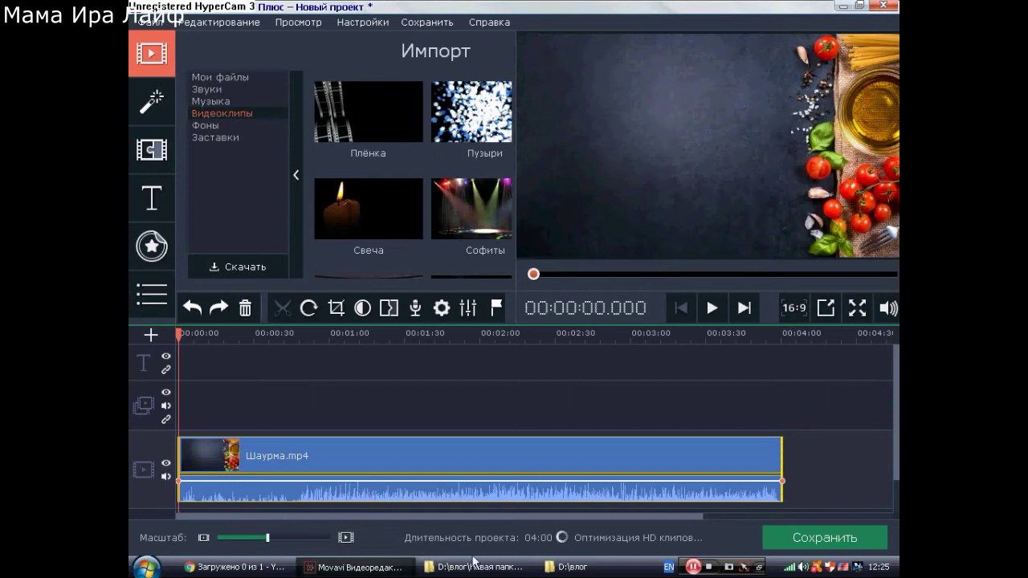
# - Place Пак футажей 'Лайк, подписка, колокольчик'.mp4 from D:\влог on the overlay track above Шаурма.mp4, starting at about 24.6 s
pyautogui.click(619, 569)
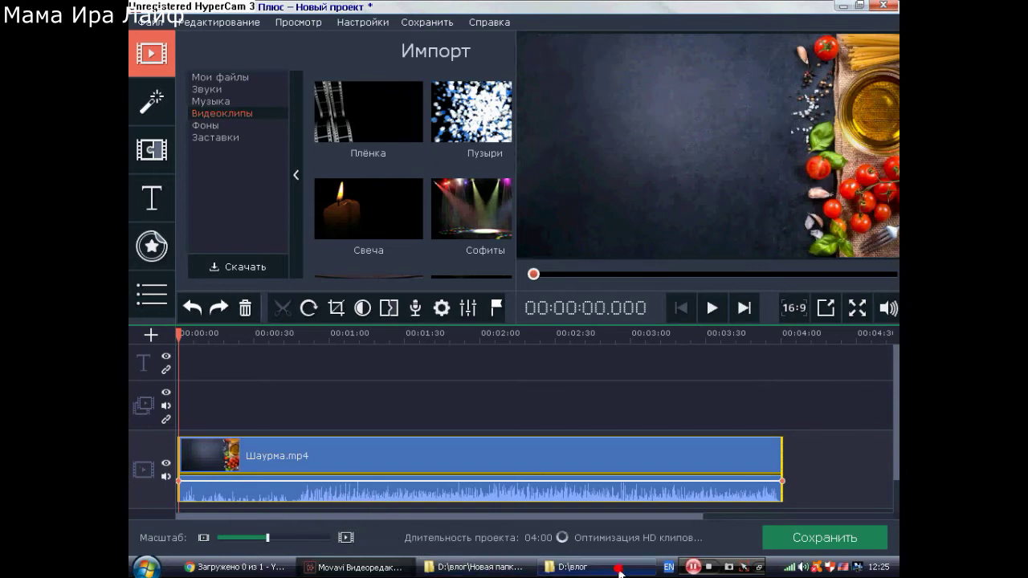
pyautogui.moveTo(645, 365); pyautogui.dragTo(242, 418)
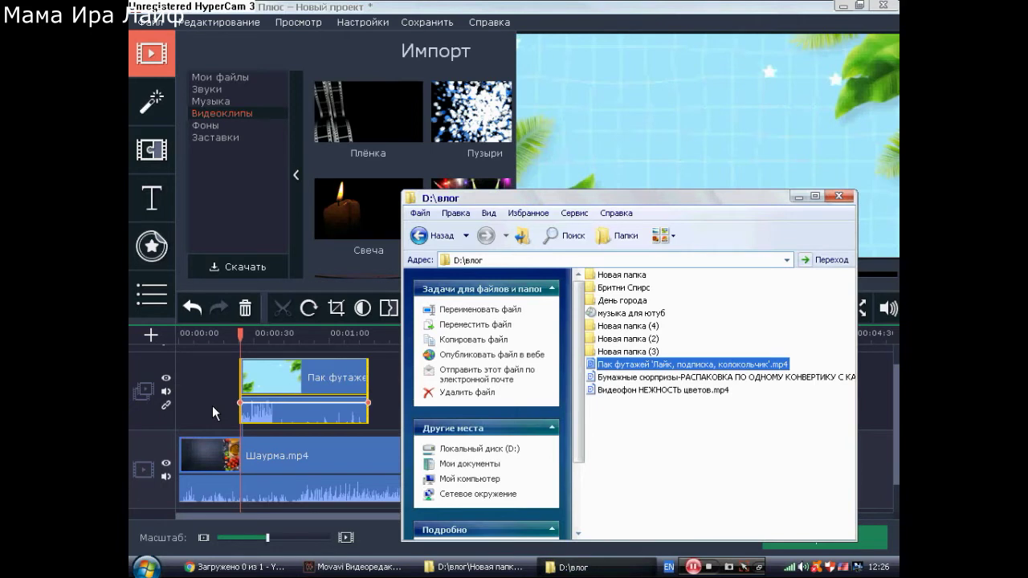
pyautogui.click(213, 404)
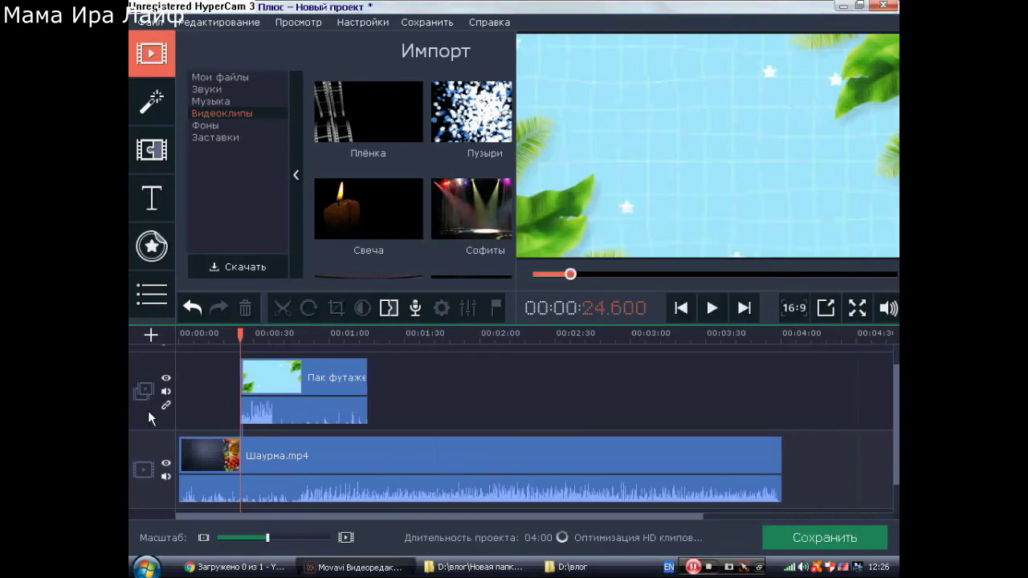
# - Trim the overlay footage clip at both ends to the green-screen subscribe animation, spanning about 00:53.4 to 01:04.6 on the timeline
pyautogui.click(272, 386)
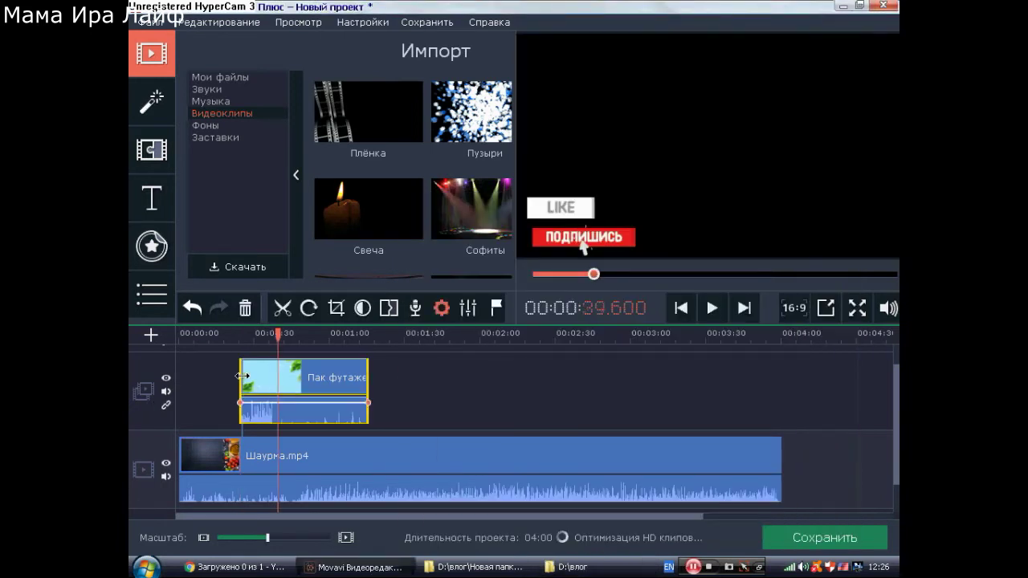
pyautogui.moveTo(242, 376); pyautogui.dragTo(310, 386)
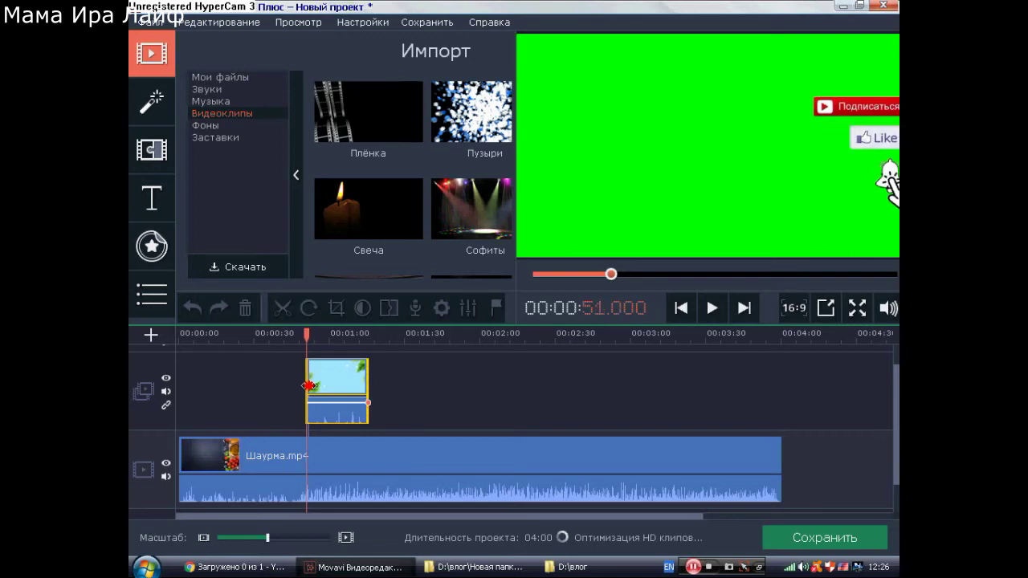
pyautogui.moveTo(309, 386); pyautogui.dragTo(313, 389)
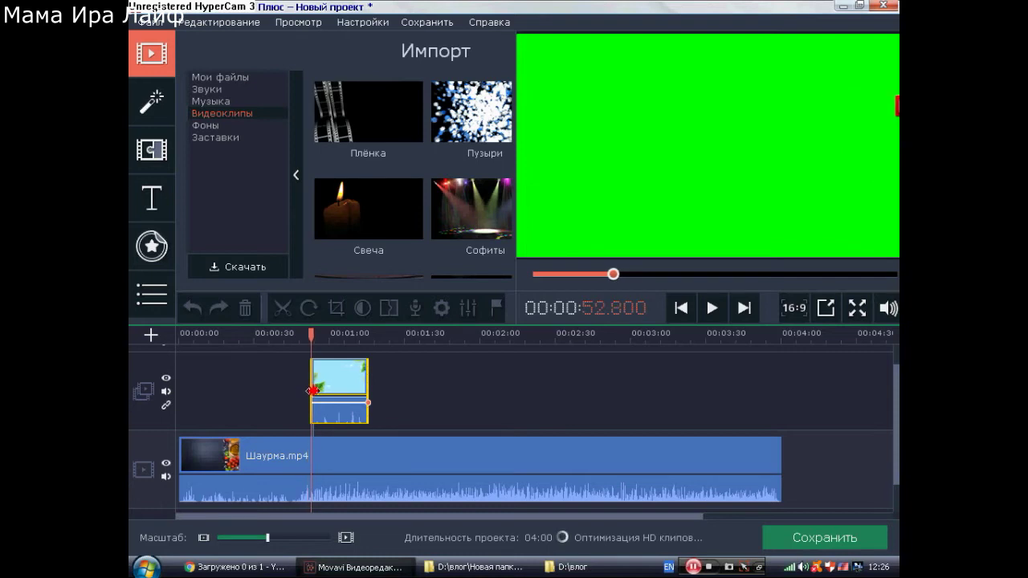
pyautogui.moveTo(313, 389); pyautogui.dragTo(315, 392)
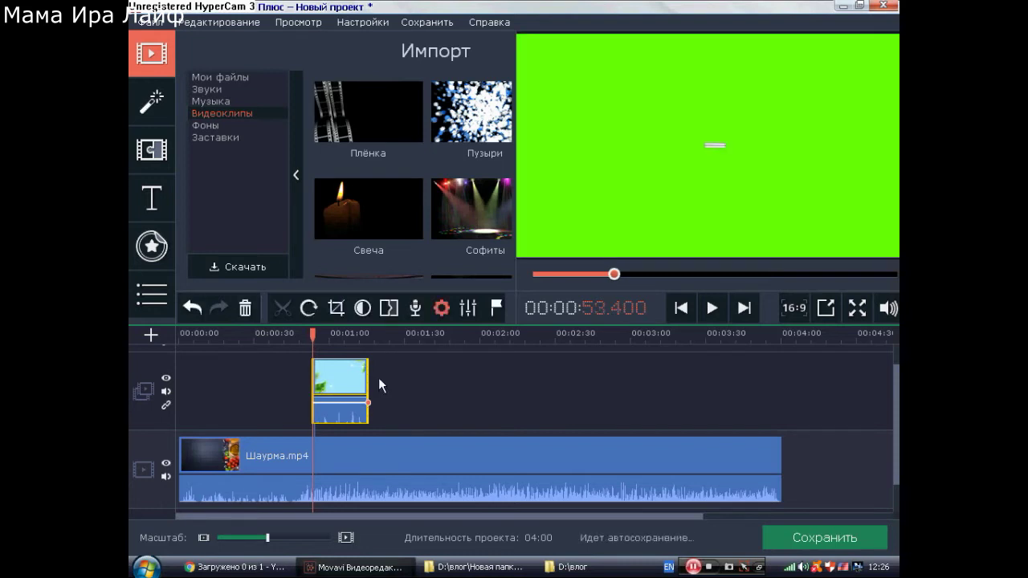
pyautogui.click(329, 375)
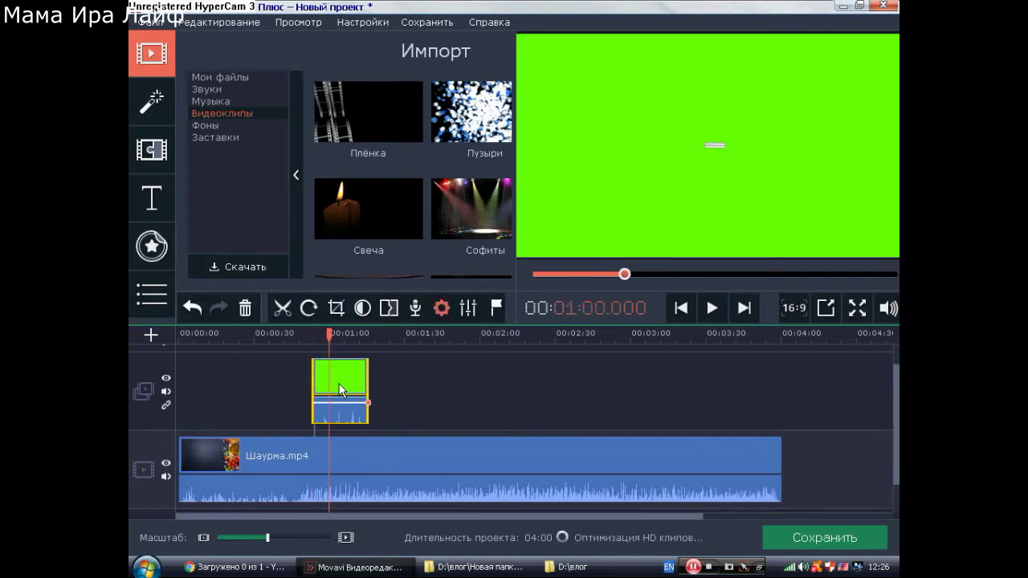
pyautogui.moveTo(366, 379); pyautogui.dragTo(341, 383)
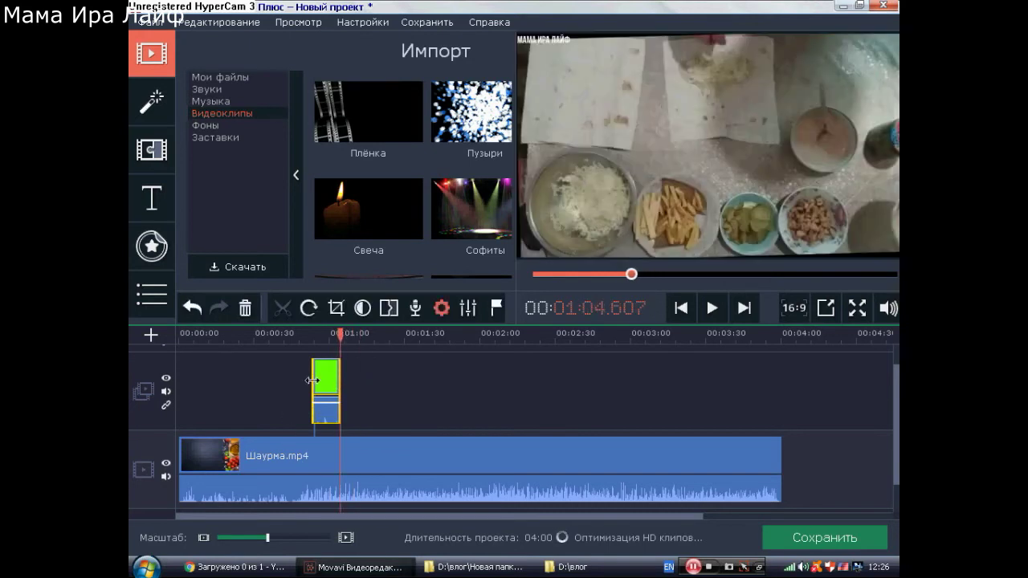
# - Play the timeline from about 52 s to preview the untreated green-screen clip over Шаурма.mp4
pyautogui.click(293, 460)
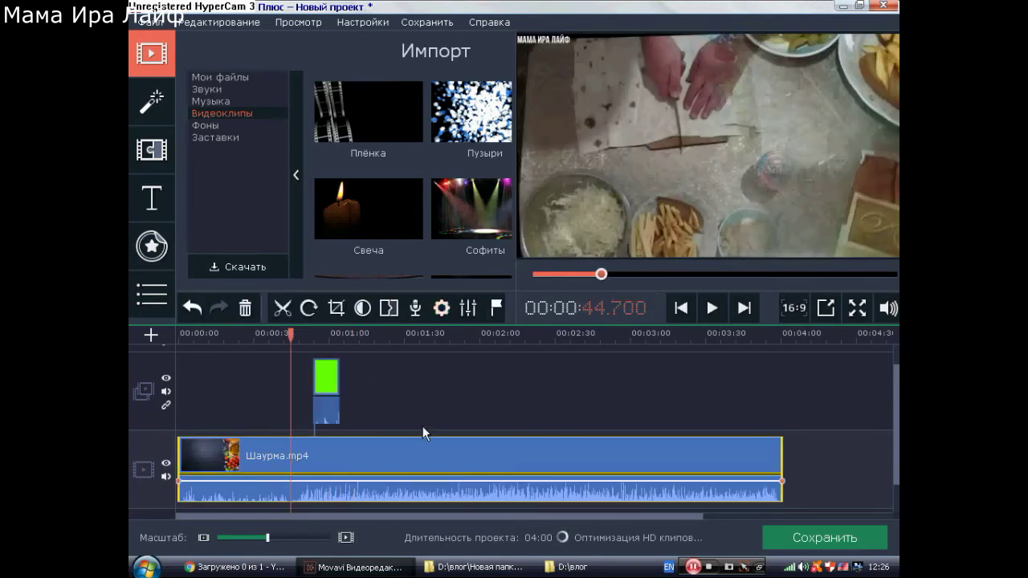
pyautogui.click(310, 452)
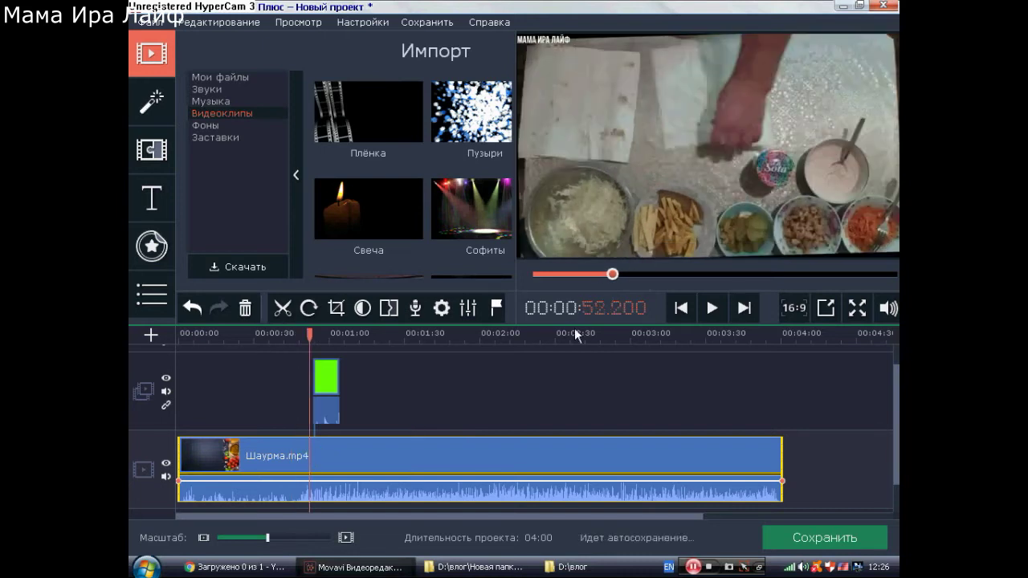
pyautogui.click(712, 312)
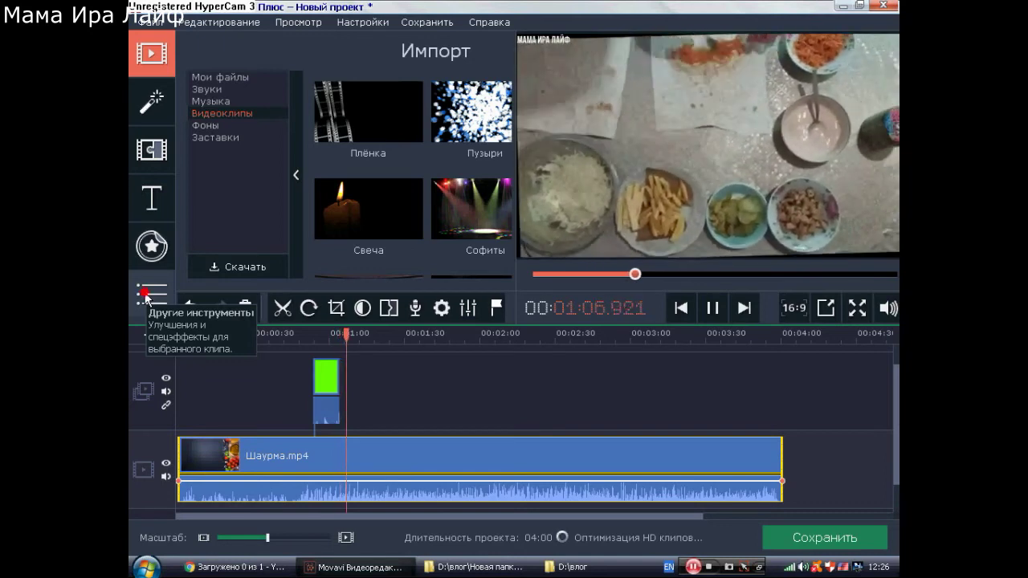
# - Apply the Хромакей effect to the Шаурма.mp4 clip with green as the removal colour and a slightly raised tolerance
pyautogui.click(145, 296)
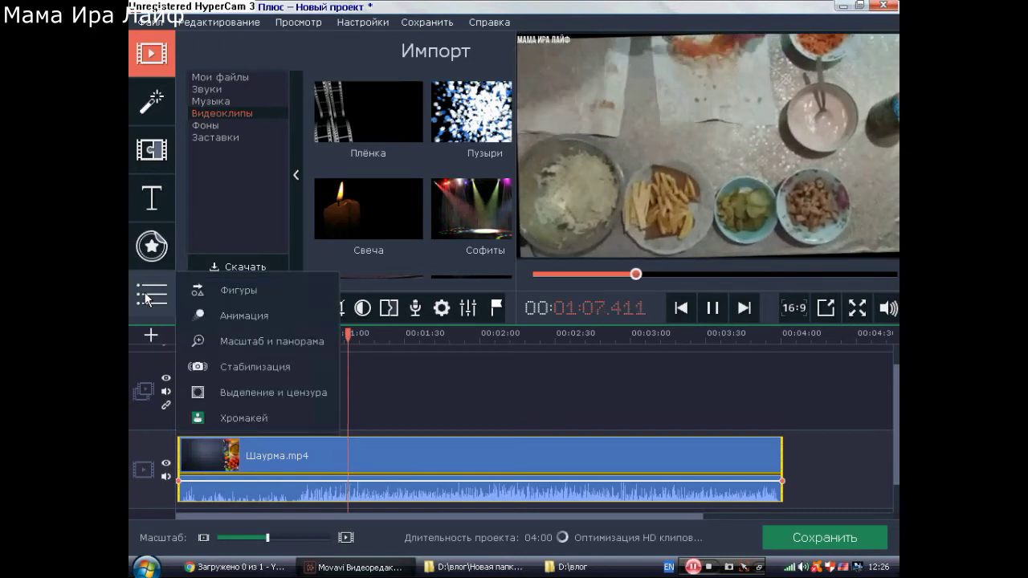
pyautogui.click(260, 418)
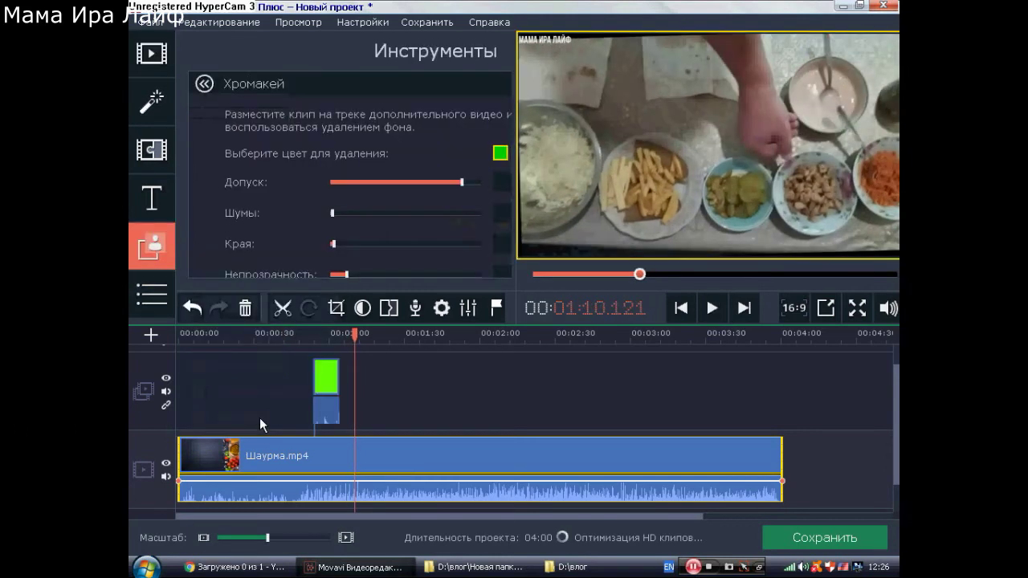
pyautogui.scroll(-2, 349, 178)
pyautogui.scroll(3, 349, 179)
pyautogui.scroll(-2, 305, 201)
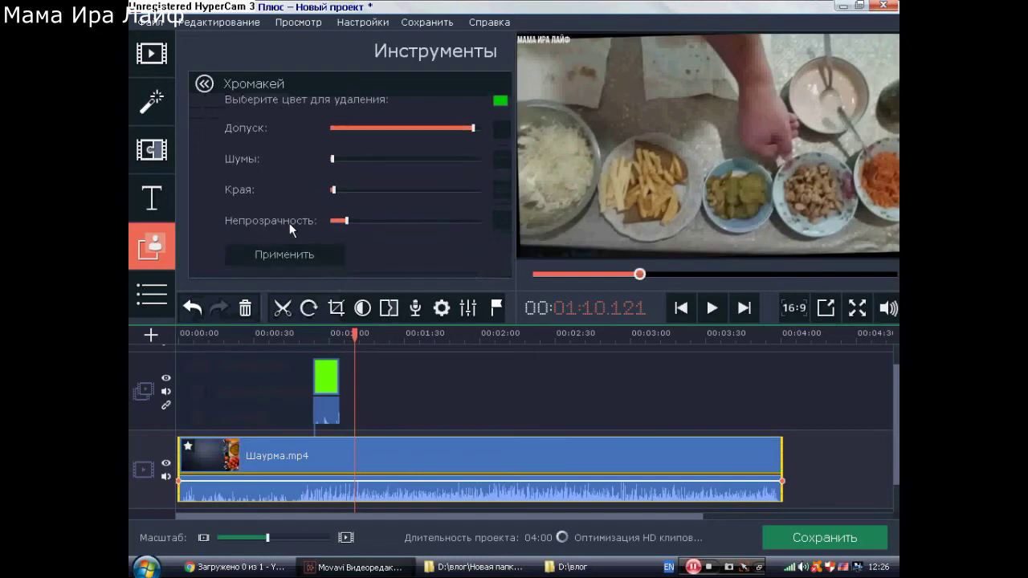
pyautogui.click(290, 255)
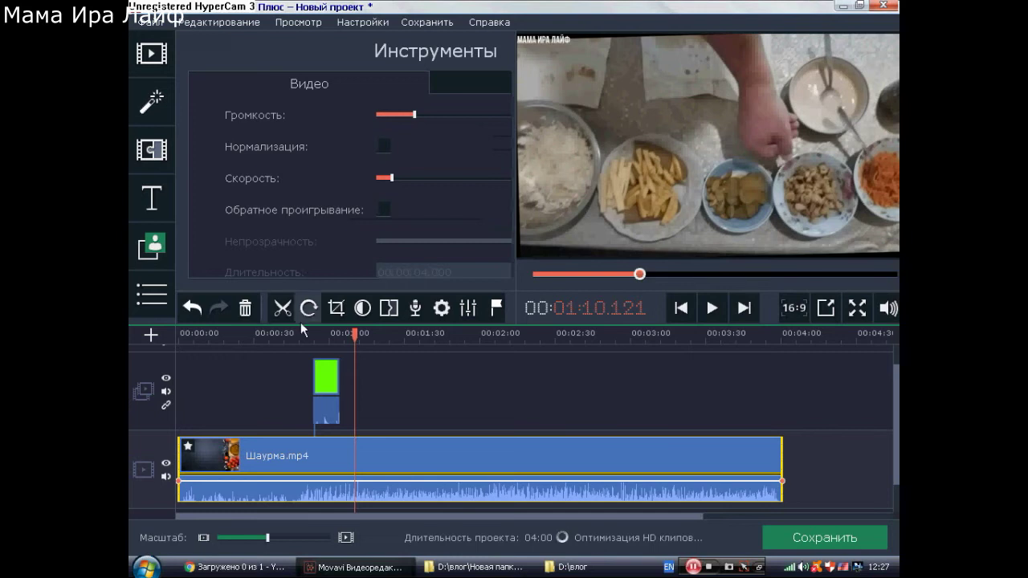
# - Enable the Хромакей effect on the green-screen subscribe clip on the overlay track and play back the result
pyautogui.click(299, 455)
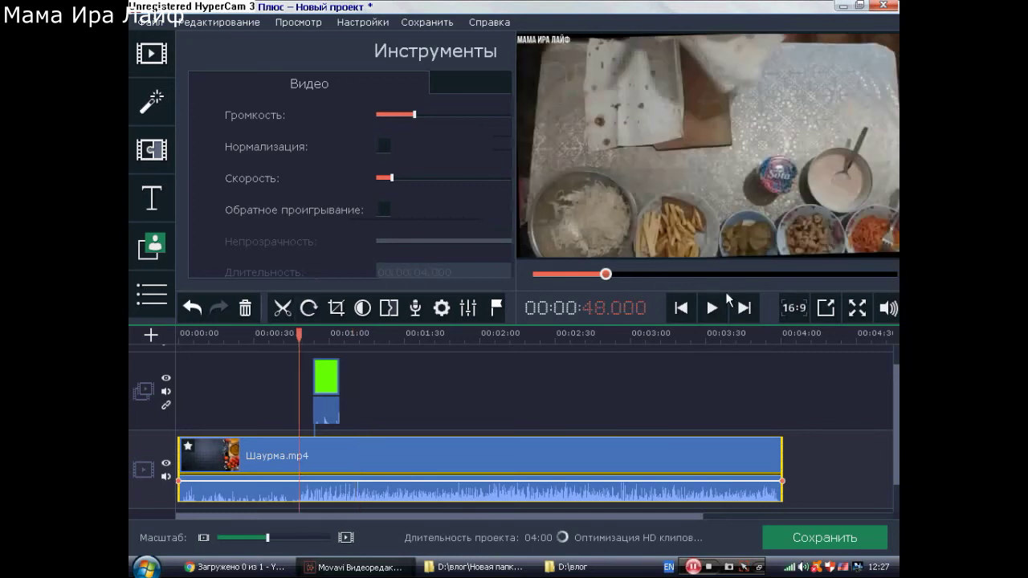
pyautogui.click(327, 372)
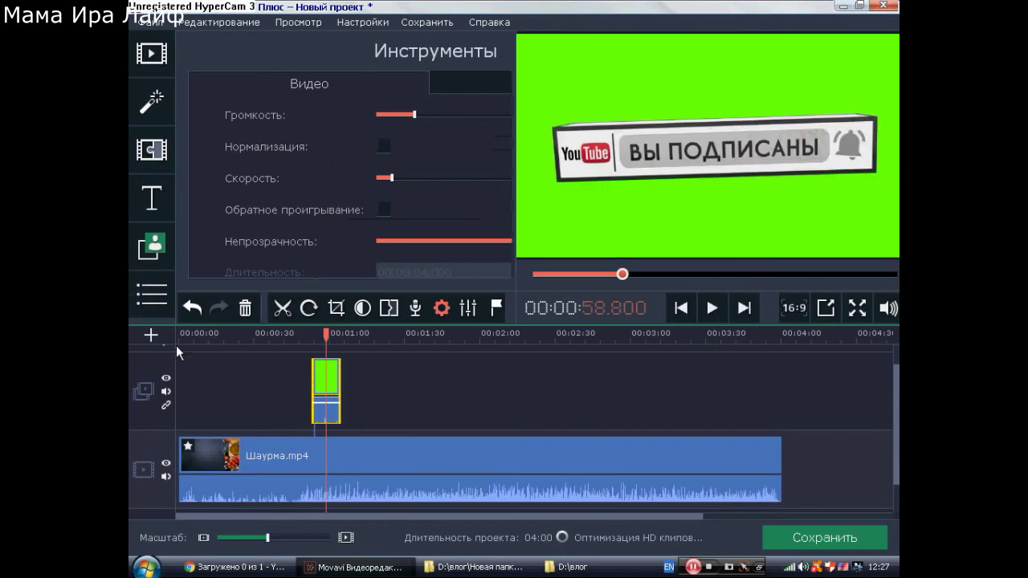
pyautogui.click(160, 294)
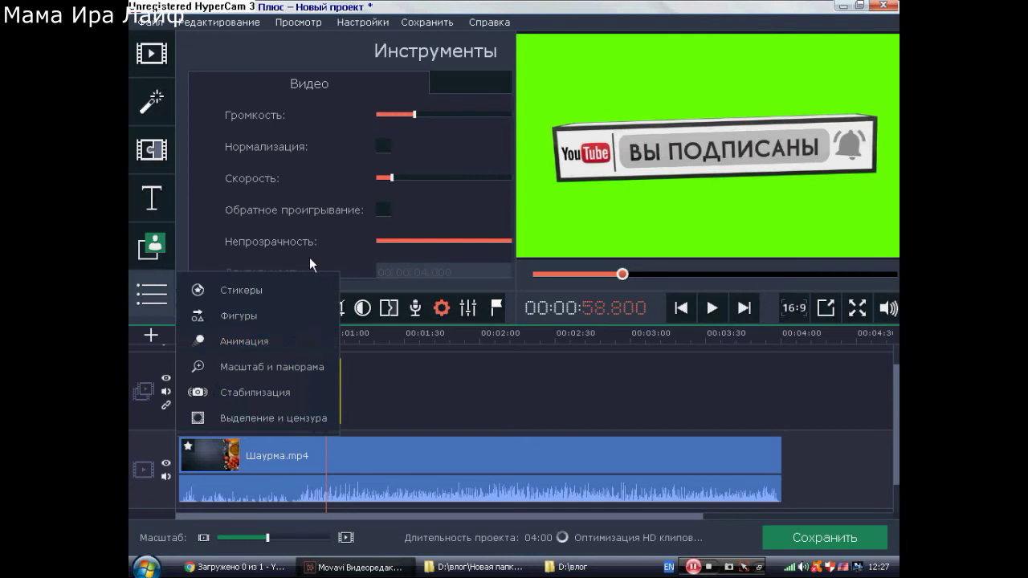
pyautogui.click(328, 237)
pyautogui.scroll(-5, 326, 241)
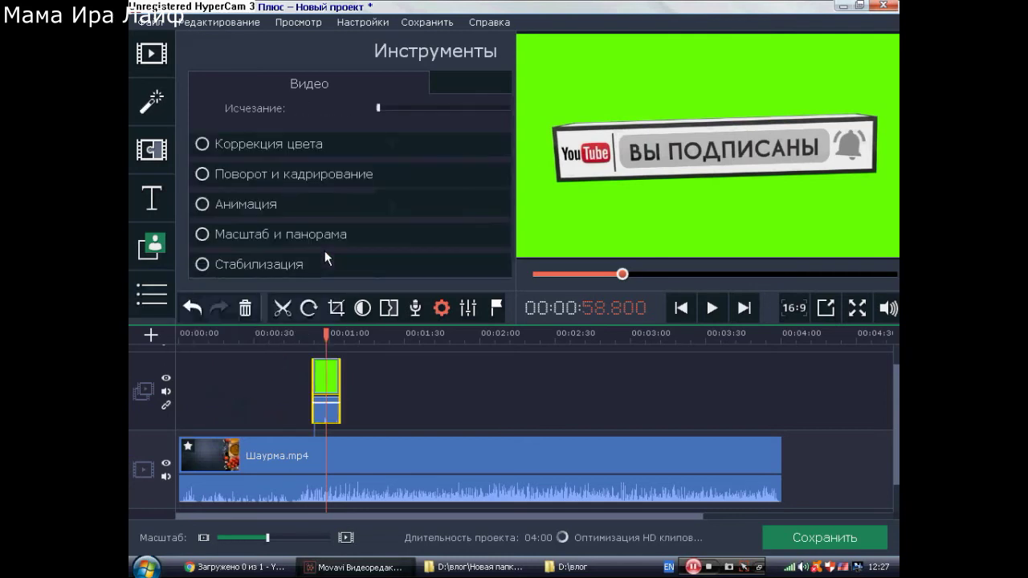
pyautogui.scroll(-2, 275, 220)
pyautogui.click(266, 242)
pyautogui.click(268, 245)
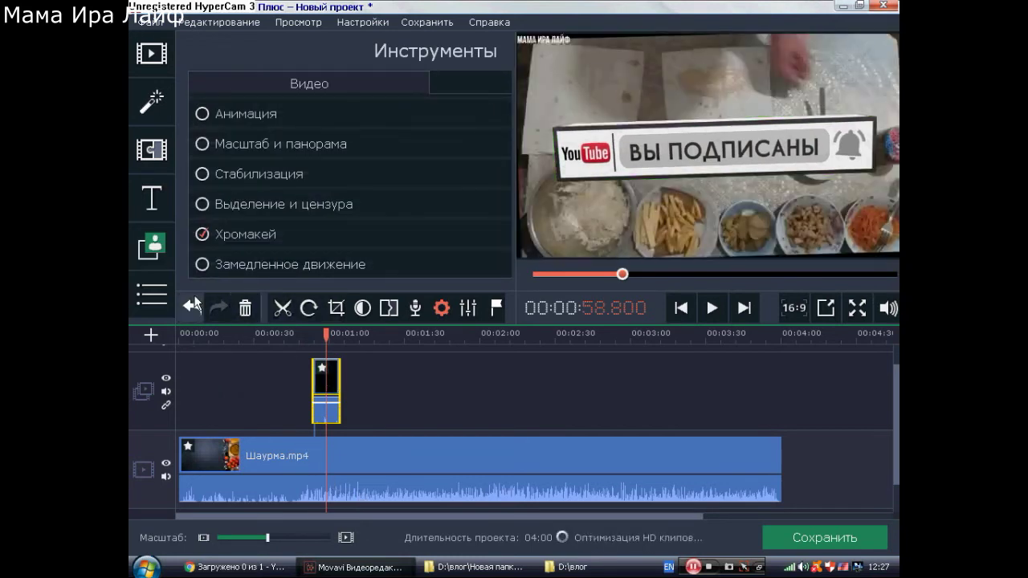
pyautogui.click(295, 455)
pyautogui.click(704, 308)
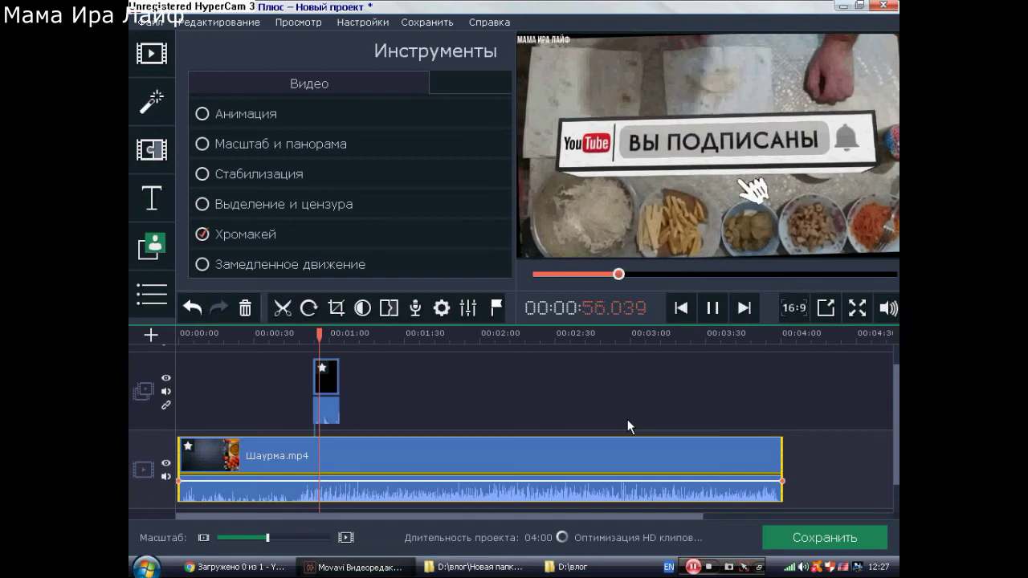
# - Shrink the picture-in-picture subscribe overlay to about a third of the frame, place it in the video's lower-left corner and apply
pyautogui.click(323, 390)
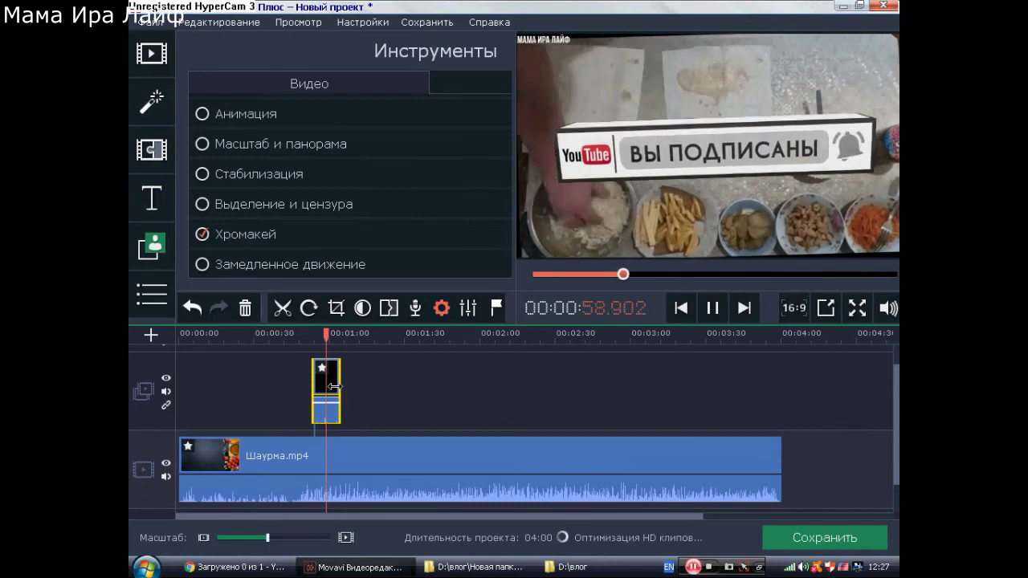
pyautogui.doubleClick(323, 389)
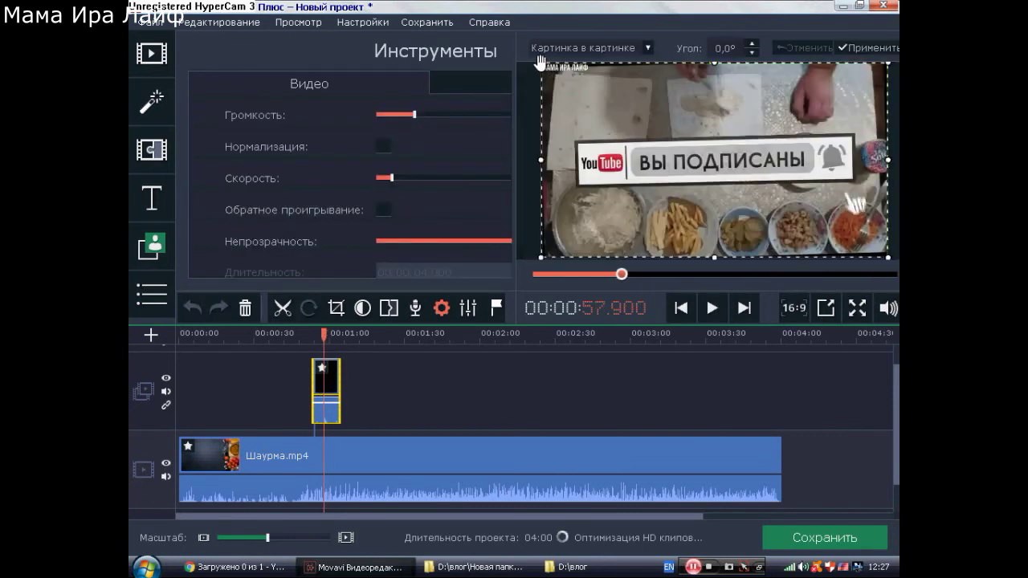
pyautogui.moveTo(540, 61); pyautogui.dragTo(746, 159)
pyautogui.moveTo(819, 203); pyautogui.dragTo(607, 72)
pyautogui.moveTo(604, 79); pyautogui.dragTo(599, 210)
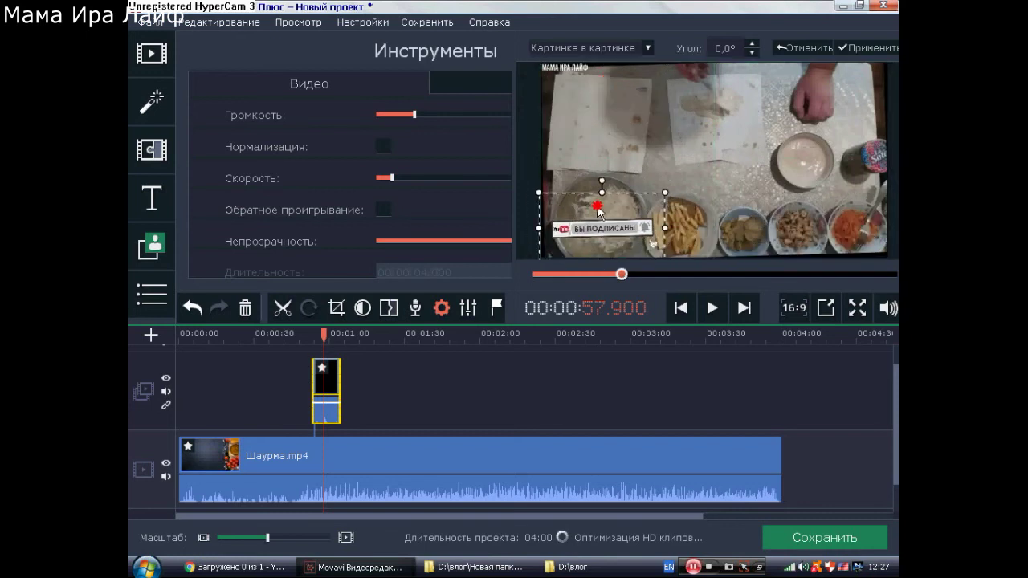
pyautogui.click(867, 49)
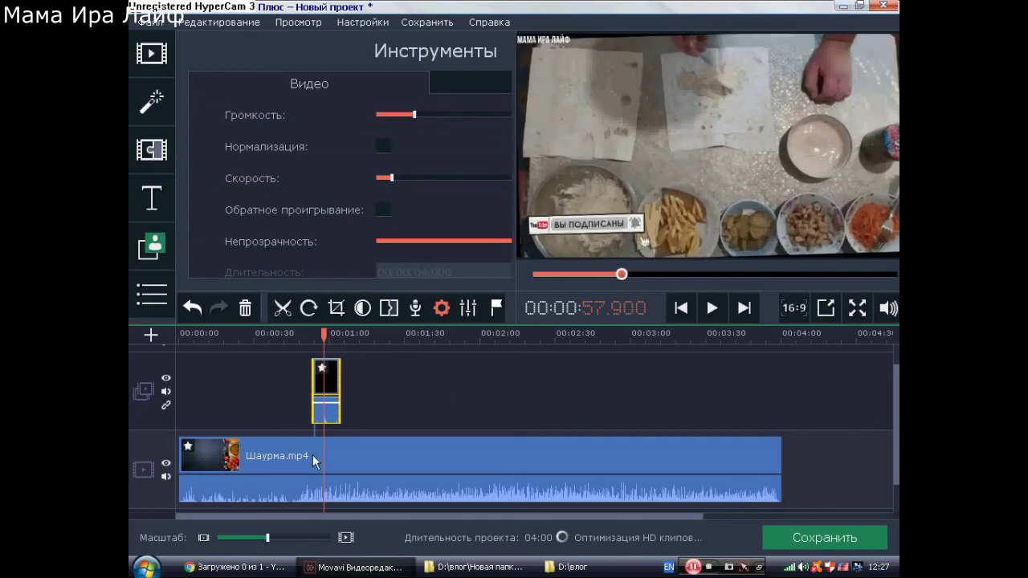
# - Play the timeline from just before the overlay clip to check the resized subscribe animation, and pause playback
pyautogui.click(309, 457)
pyautogui.click(712, 308)
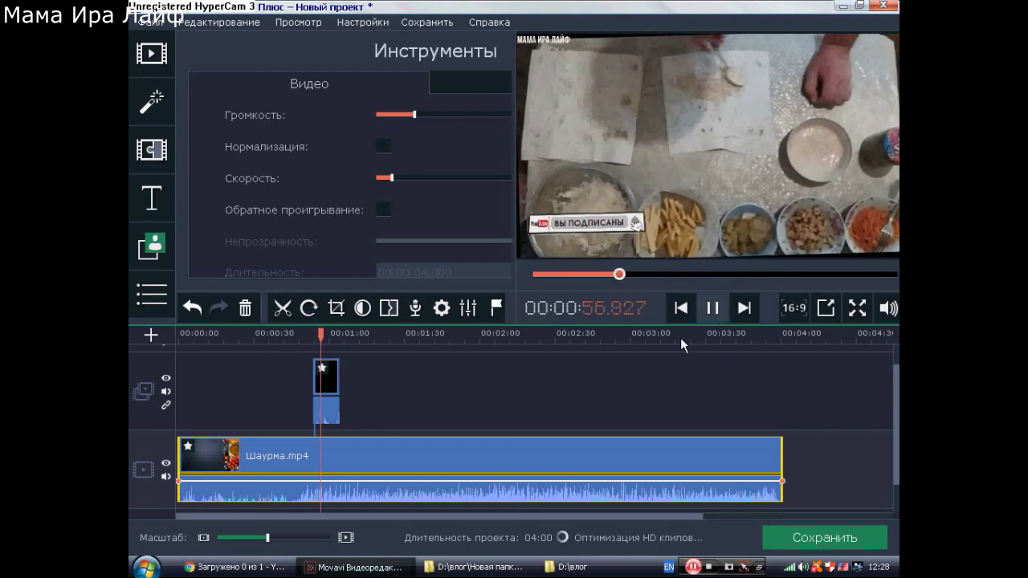
pyautogui.click(715, 313)
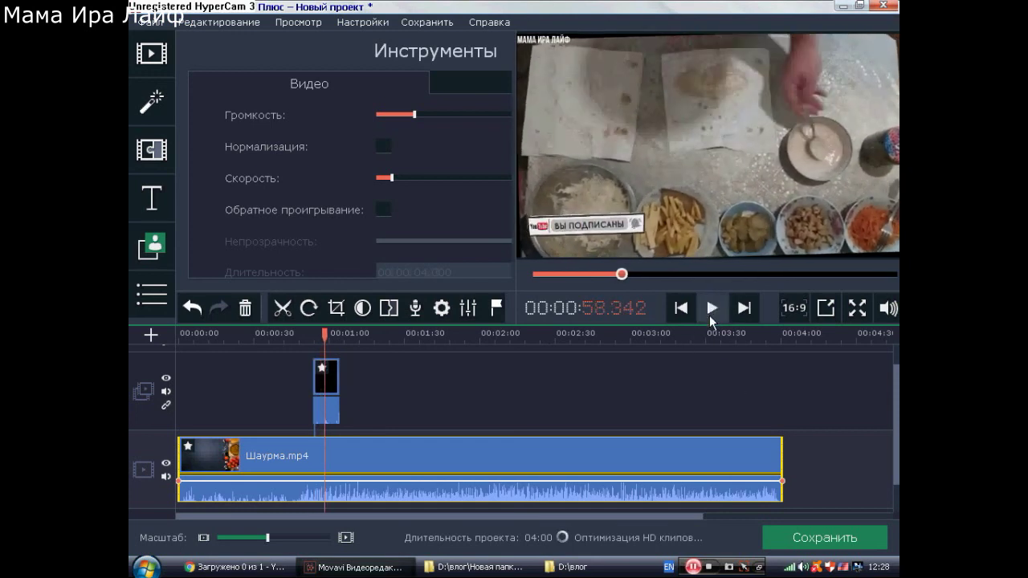